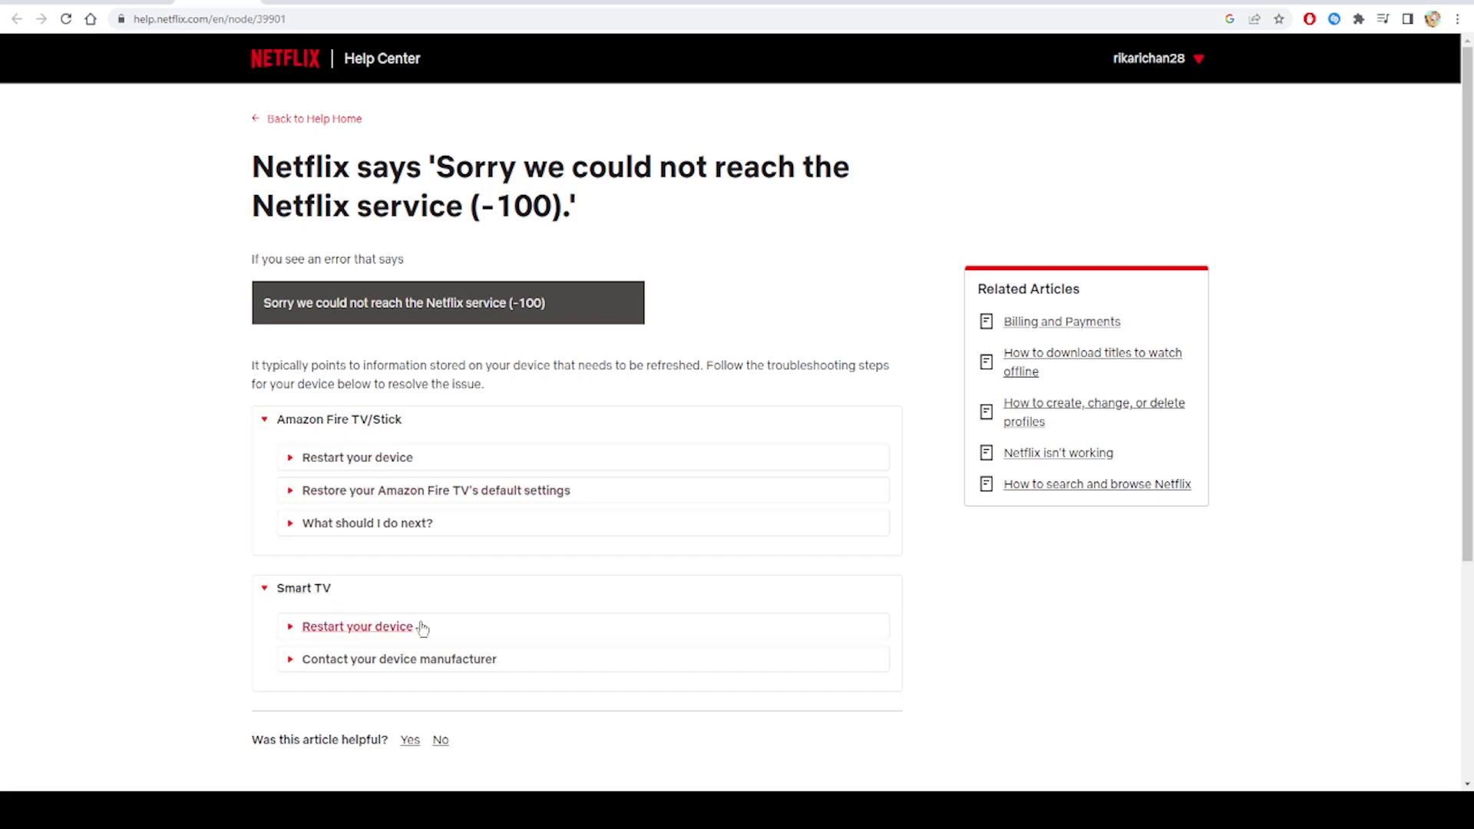
pyautogui.scroll(-1, 492, 568)
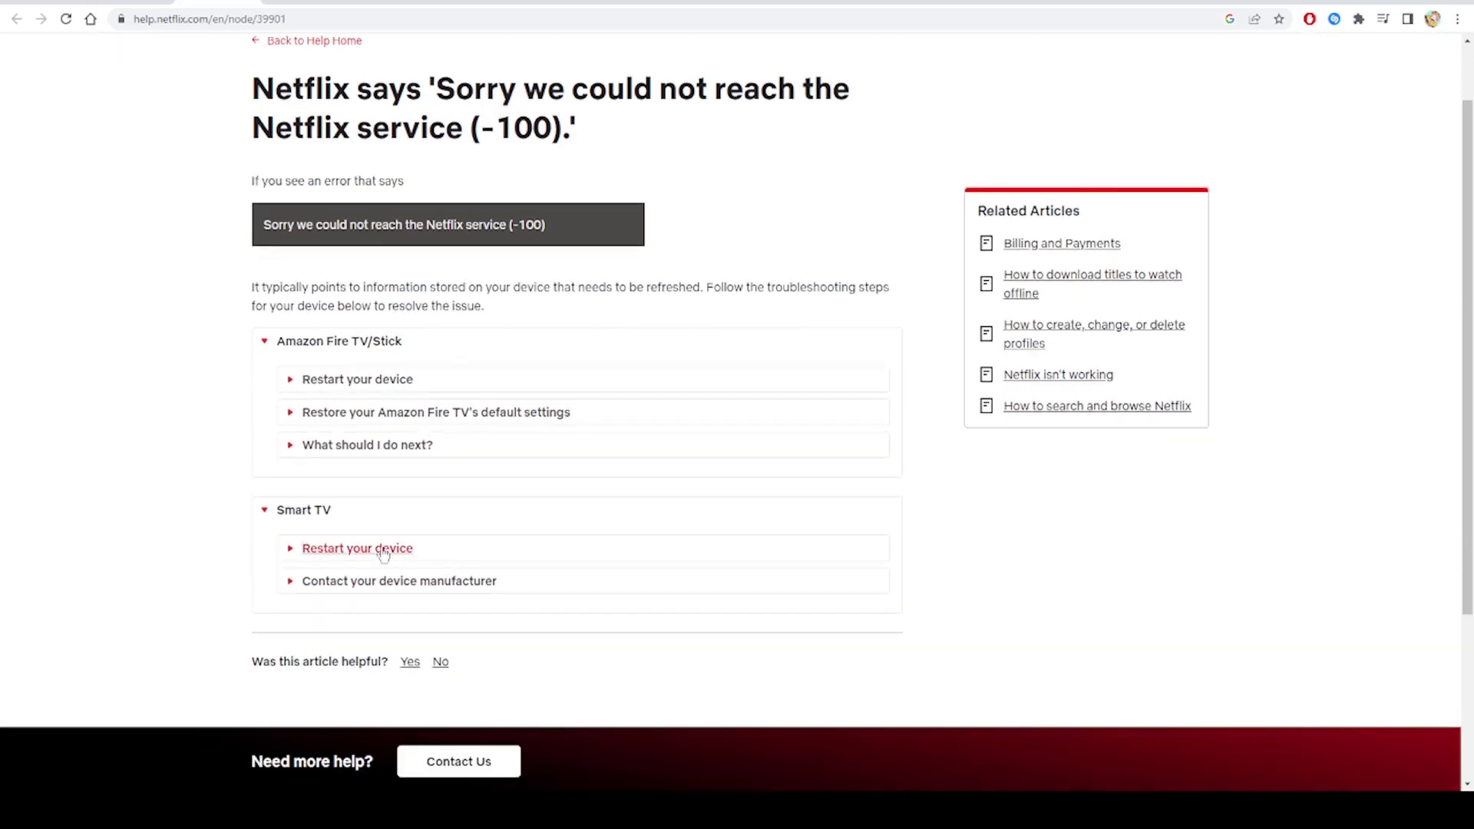
# - Expand 'Restart your device' under Smart TV to show the four restart steps
pyautogui.click(385, 555)
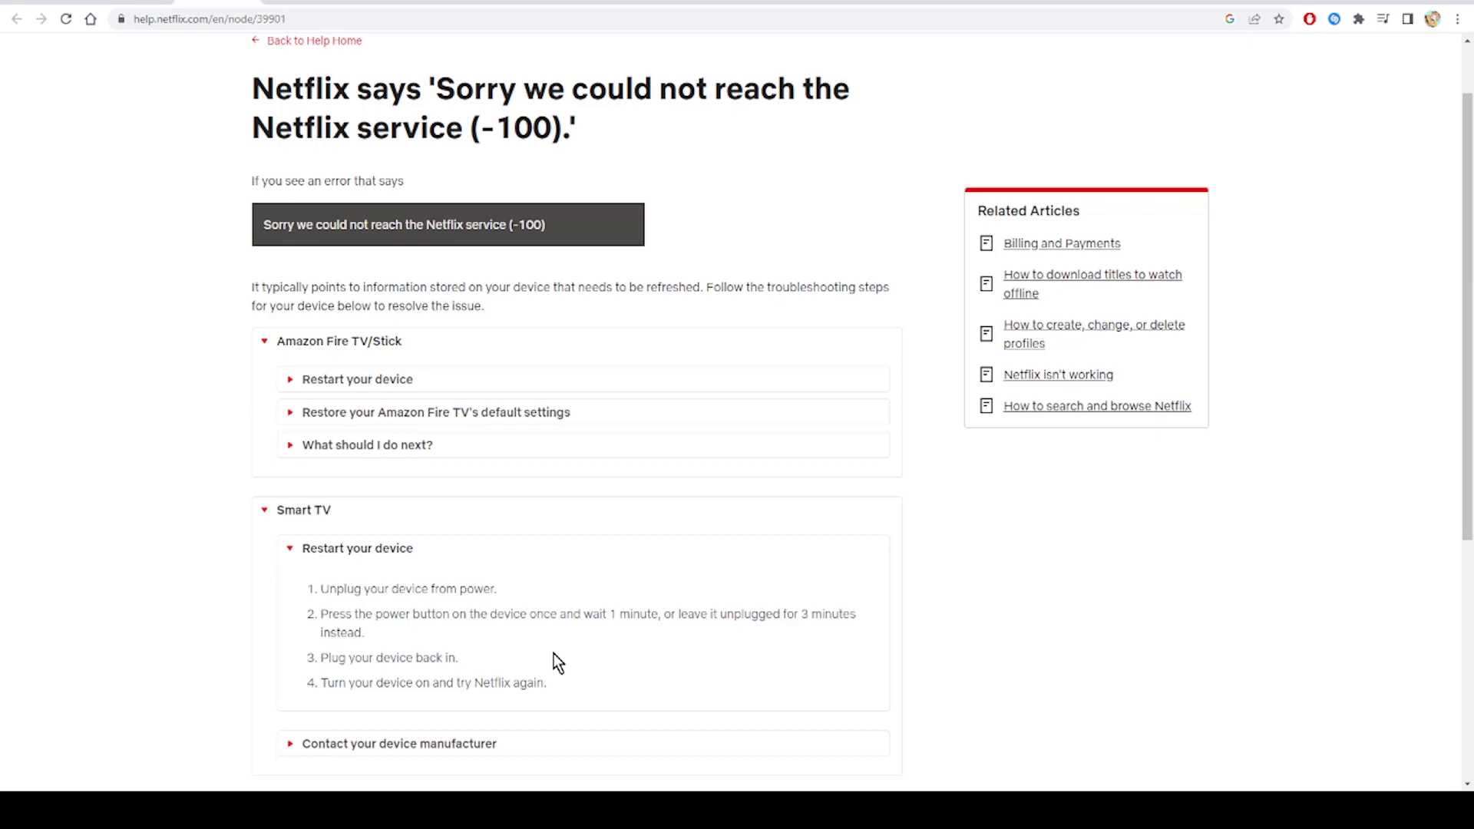
pyautogui.scroll(-2, 553, 662)
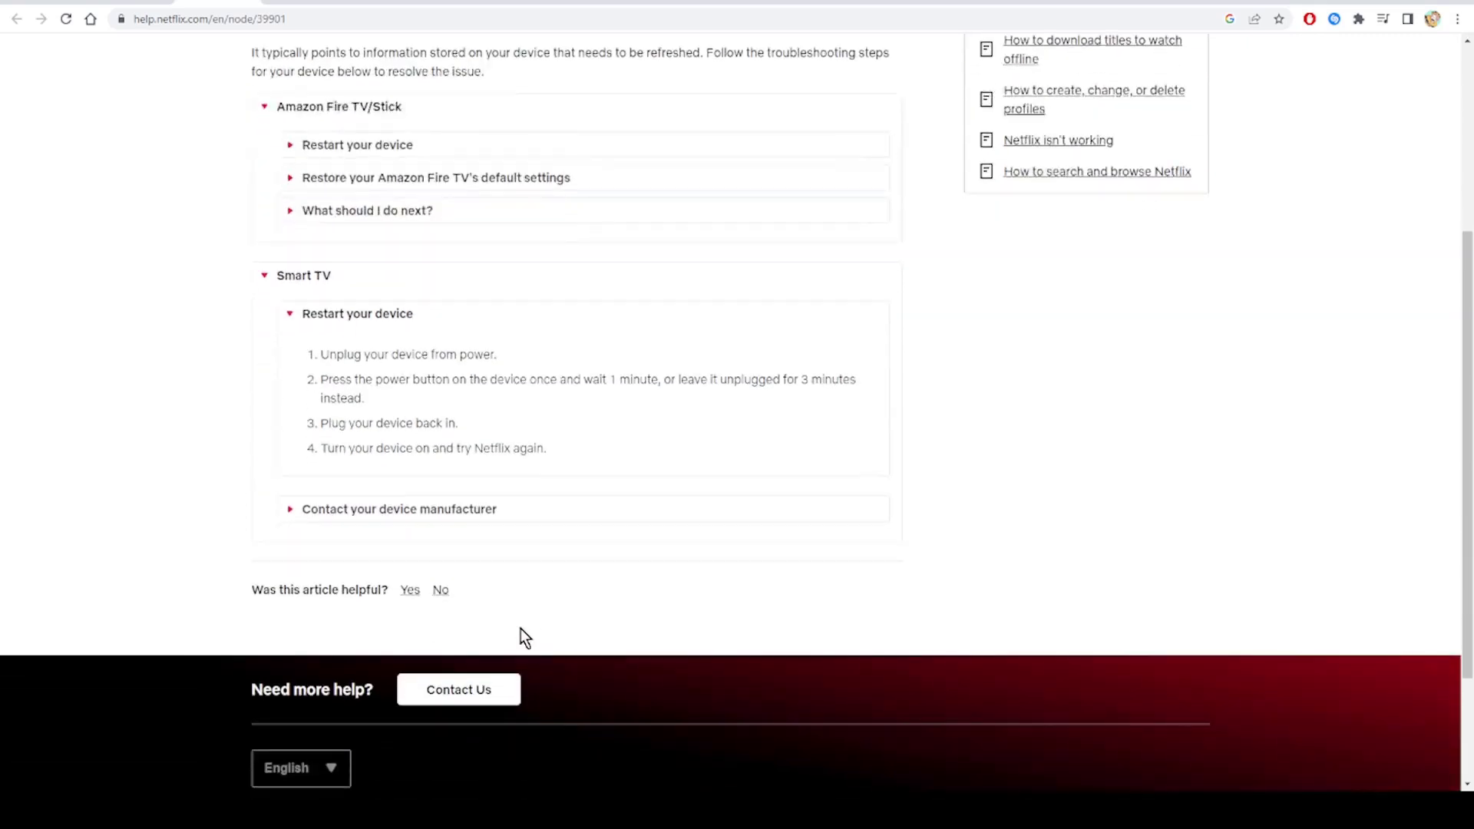
# - Expand 'Contact your device manufacturer' under Smart TV to show the firmware-upgrade advice
pyautogui.click(462, 516)
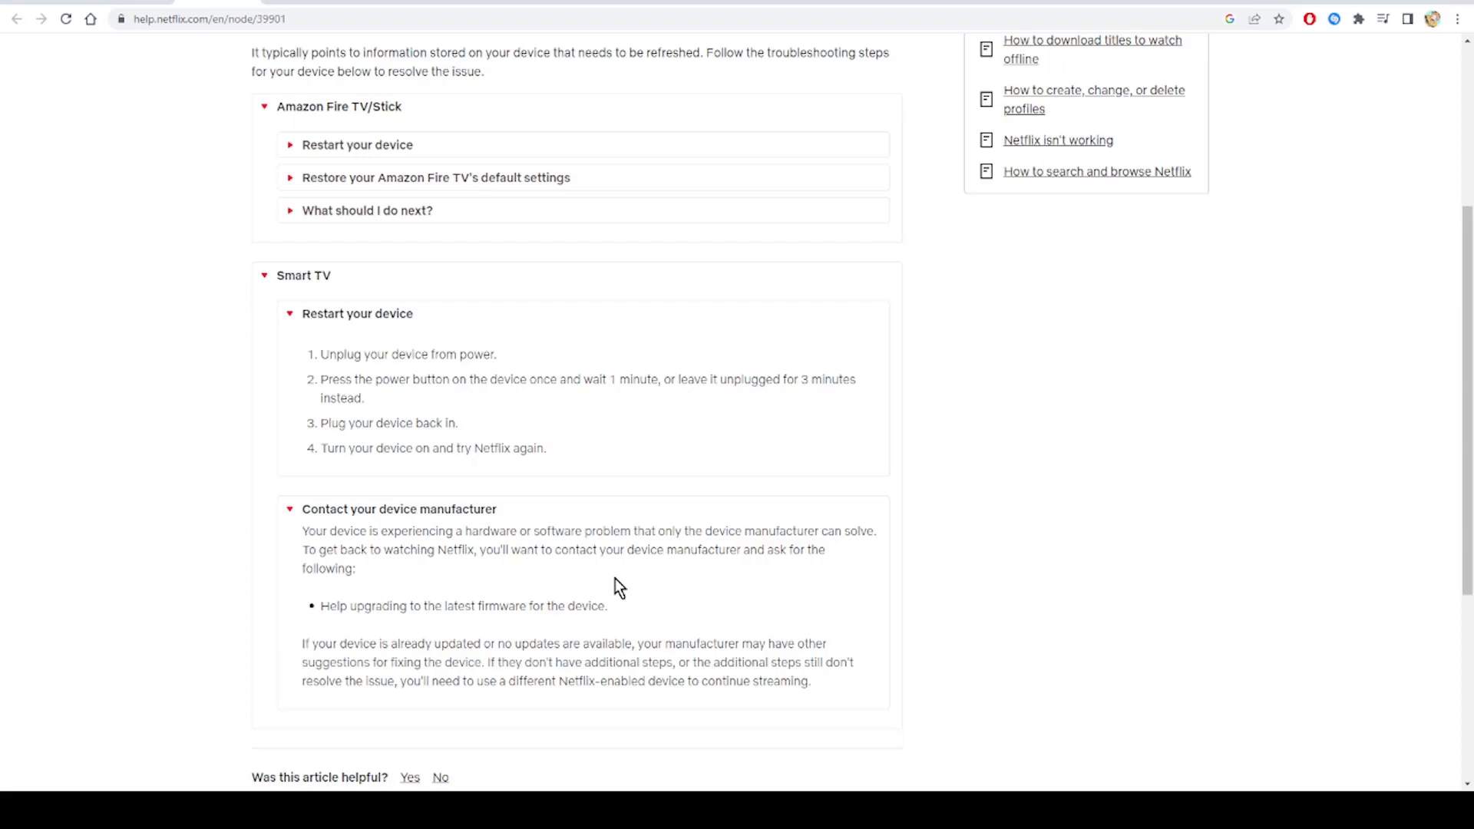
pyautogui.scroll(3, 594, 489)
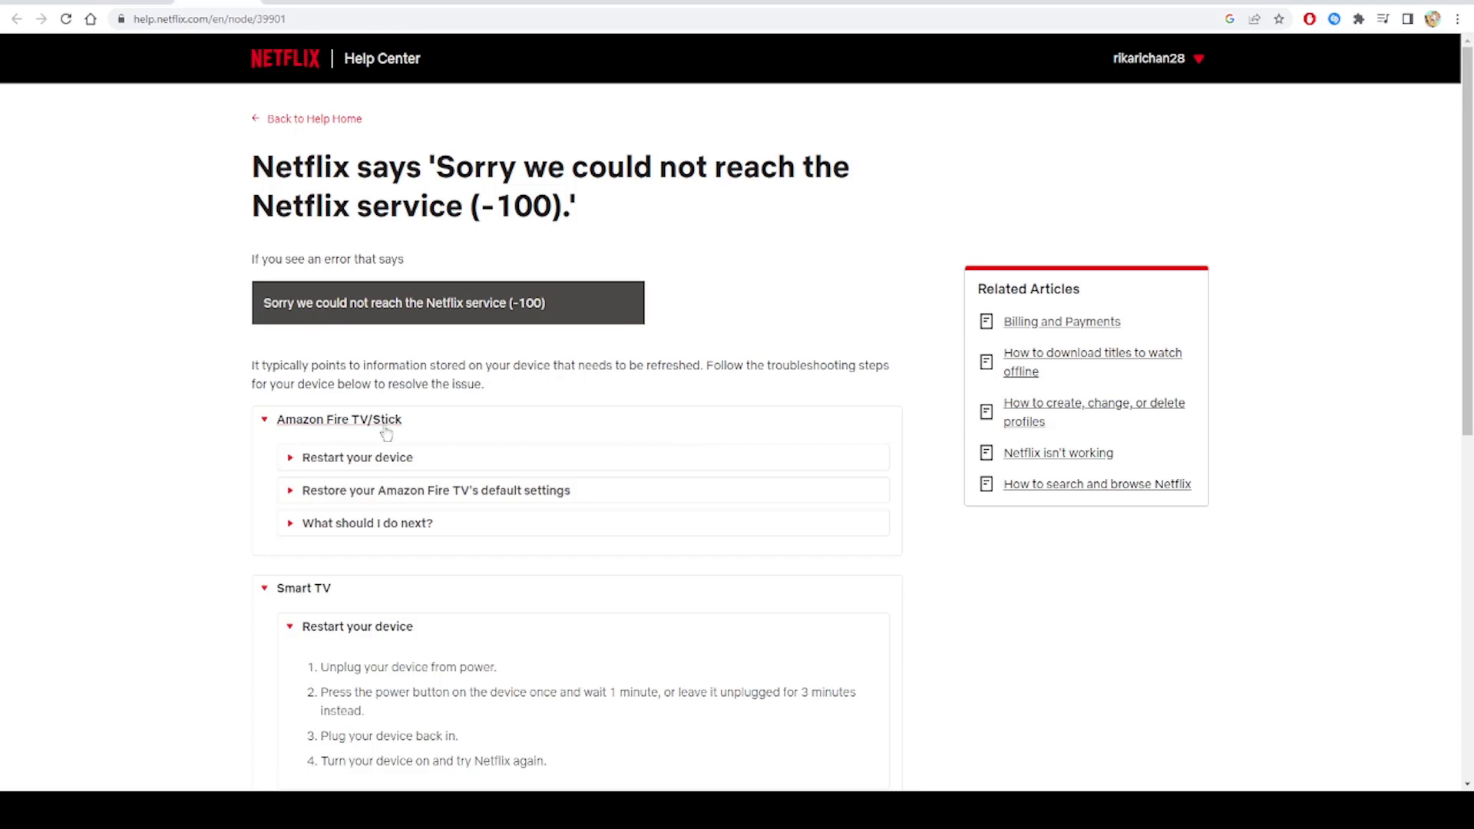
# - Expand the Amazon Fire TV/Stick restart steps and factory-defaults restore instructions
pyautogui.click(398, 457)
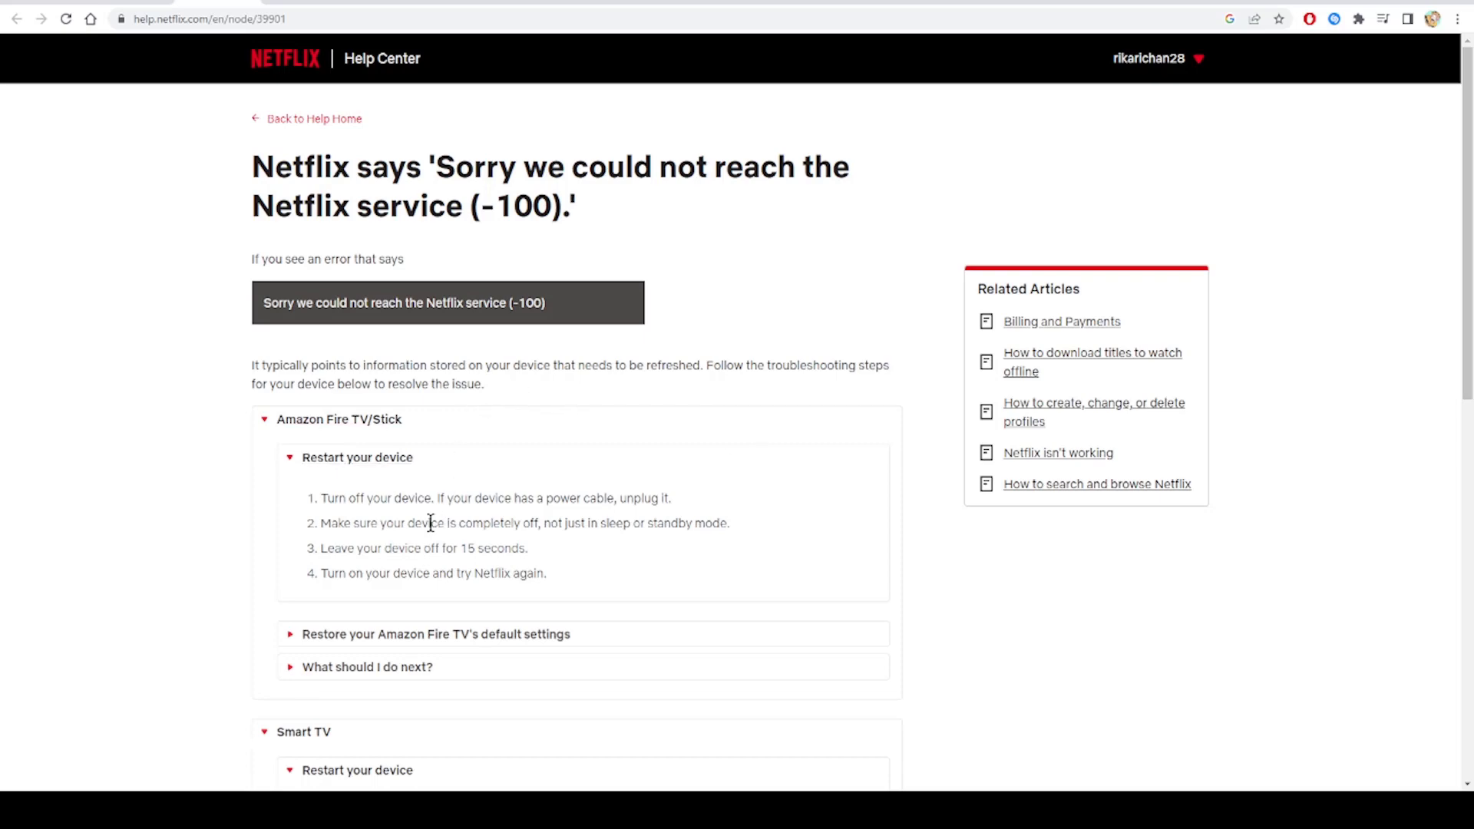
pyautogui.click(537, 636)
pyautogui.scroll(-2, 559, 521)
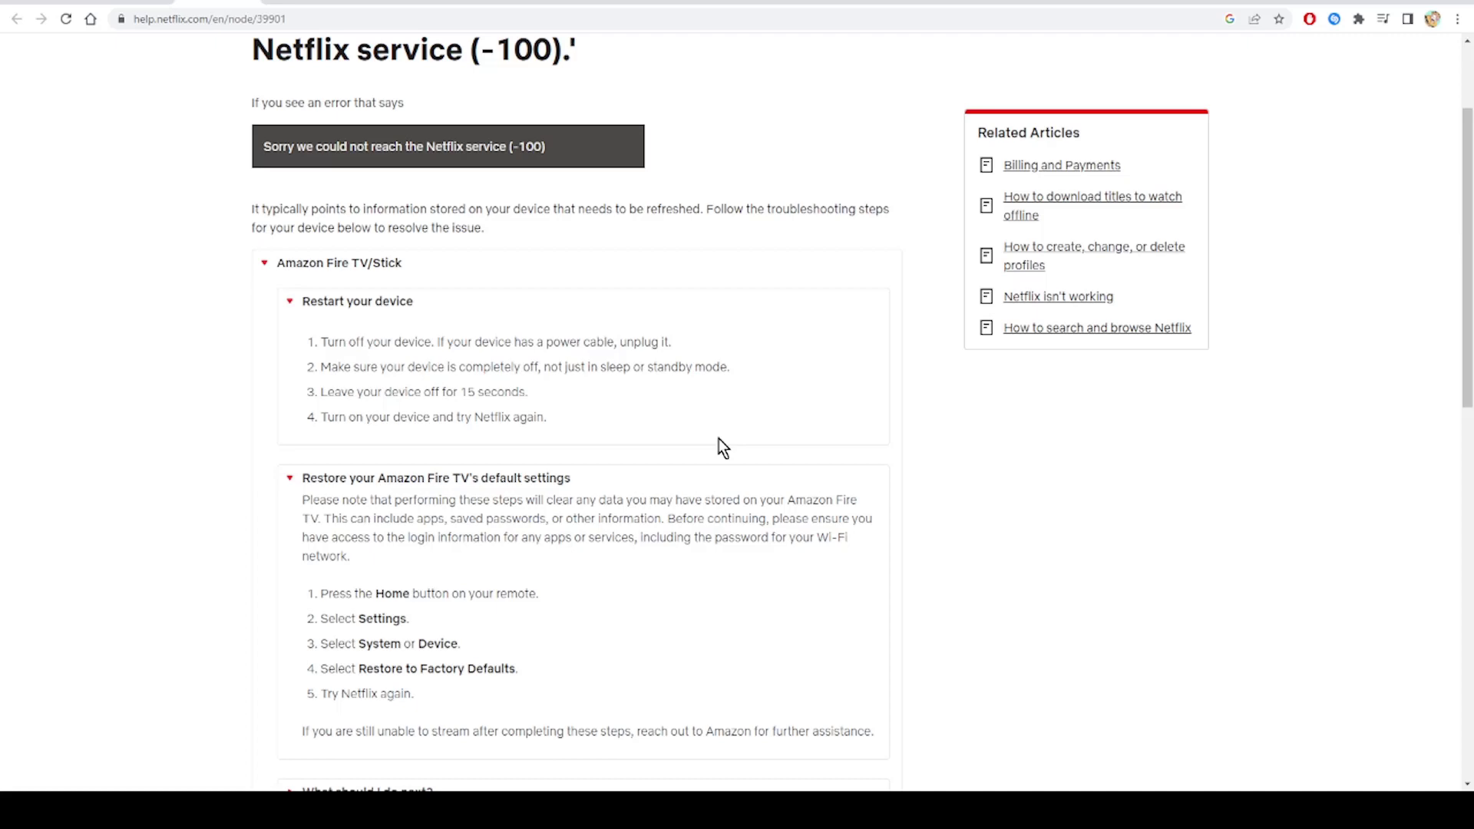
pyautogui.scroll(-2, 718, 440)
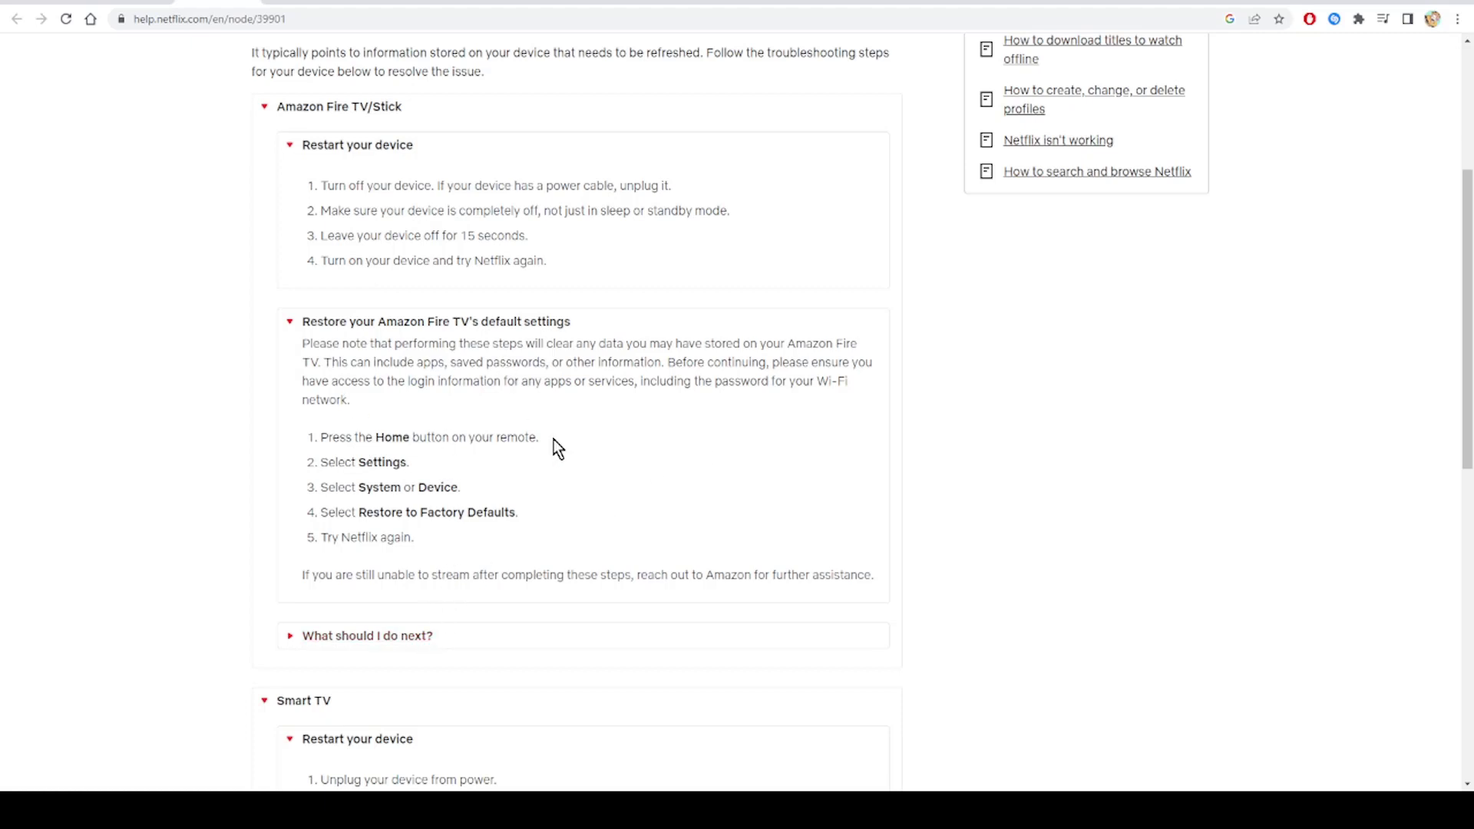
# - Expand 'What should I do next?' and return to the top of the error -100 article
pyautogui.click(396, 635)
pyautogui.scroll(-2, 595, 449)
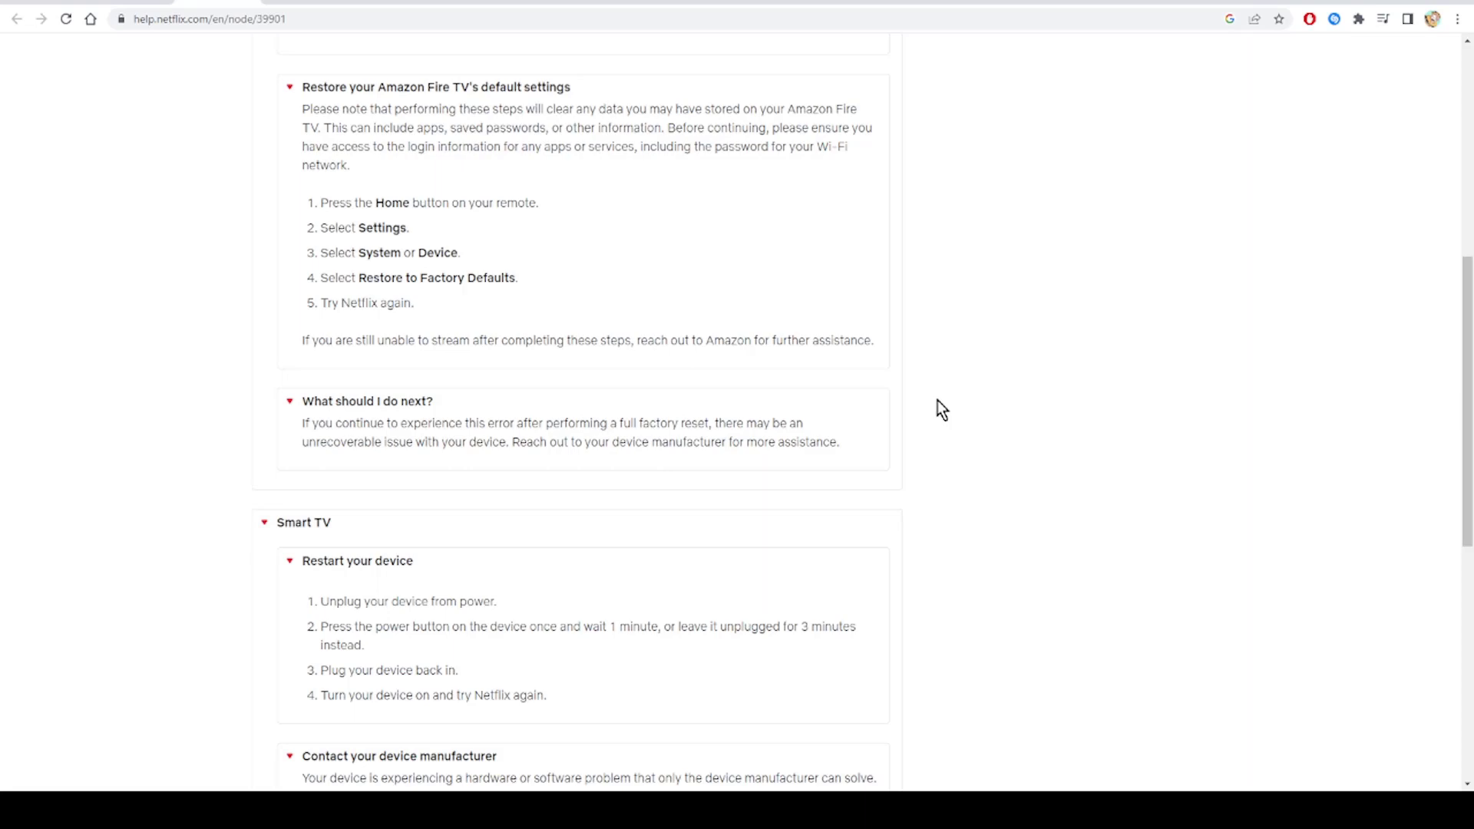
pyautogui.press('Home')
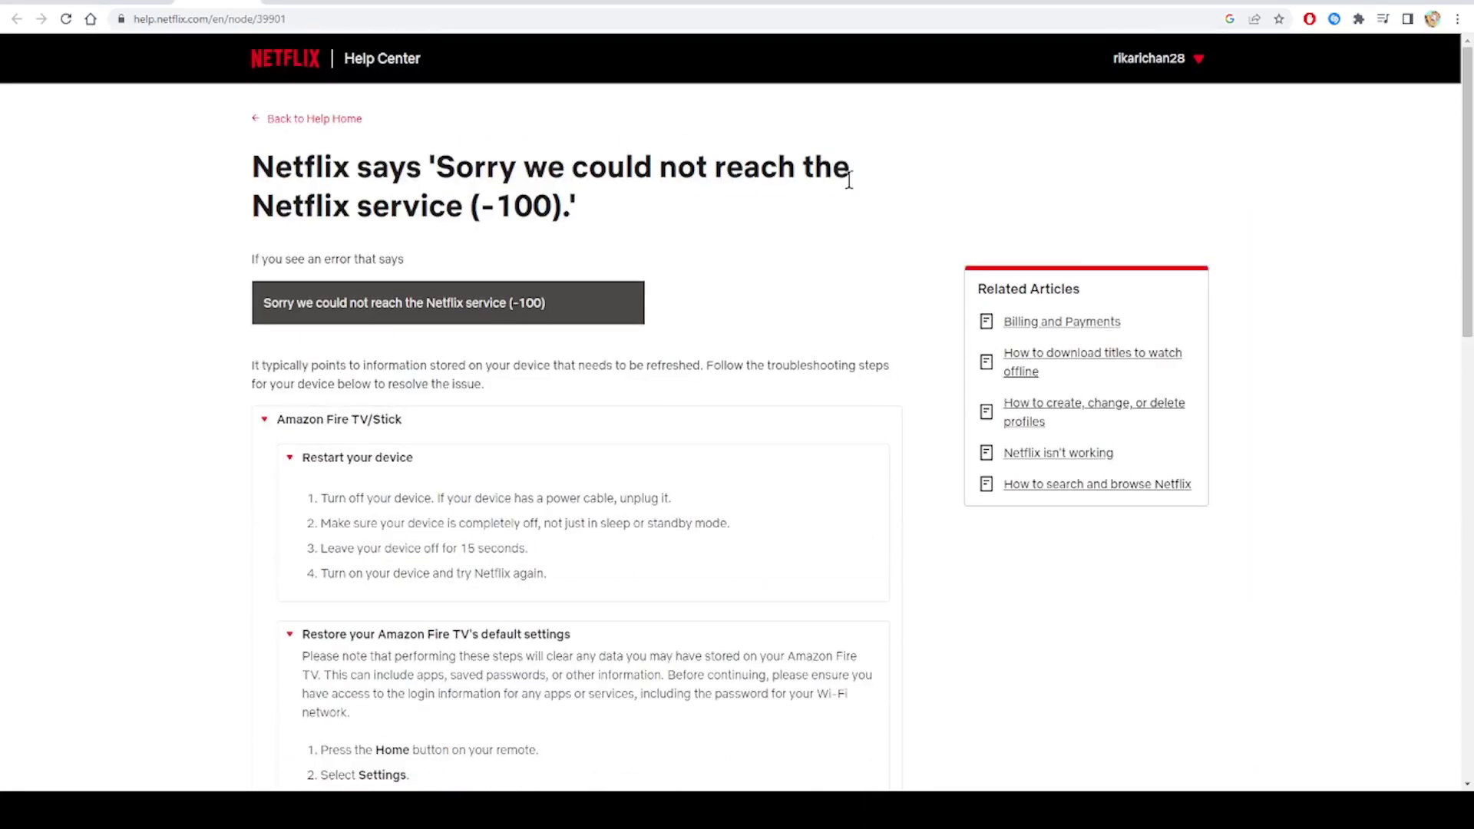